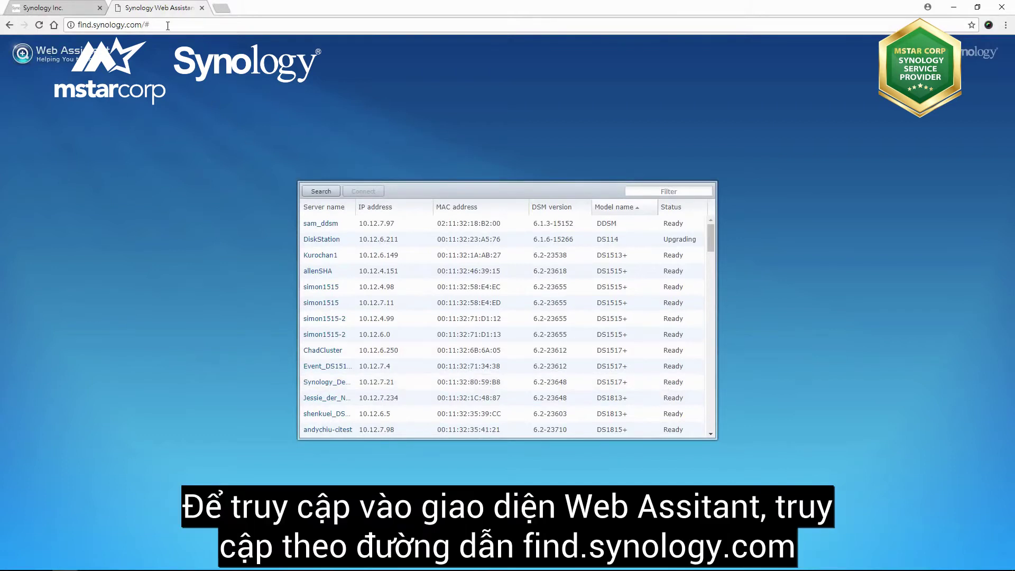
- Select the find.synology.com address in the browser's address bar
{"action": "left_click_drag", "start_coordinate": [151, 25], "coordinate": [77, 31]}
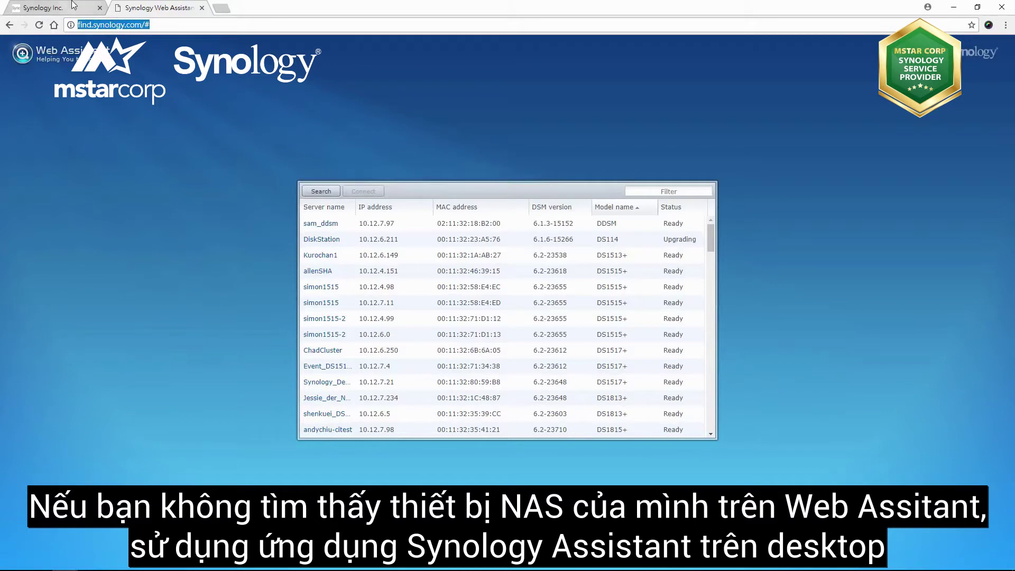
- Switch to the Synology Inc. tab showing the synology.com homepage
{"action": "left_click", "coordinate": [74, 7]}
- In the Download Center, look up DS1517 and scroll to the DS1517+ utilities
{"action": "mouse_move", "coordinate": [249, 58]}
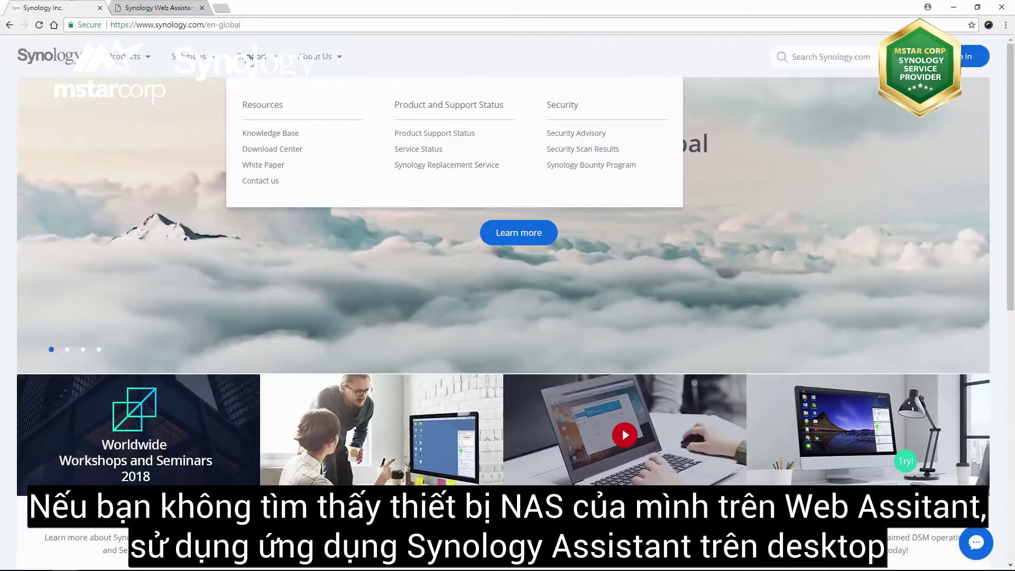
{"action": "left_click", "coordinate": [262, 150]}
{"action": "left_click", "coordinate": [250, 210]}
{"action": "type", "text": "DS"}
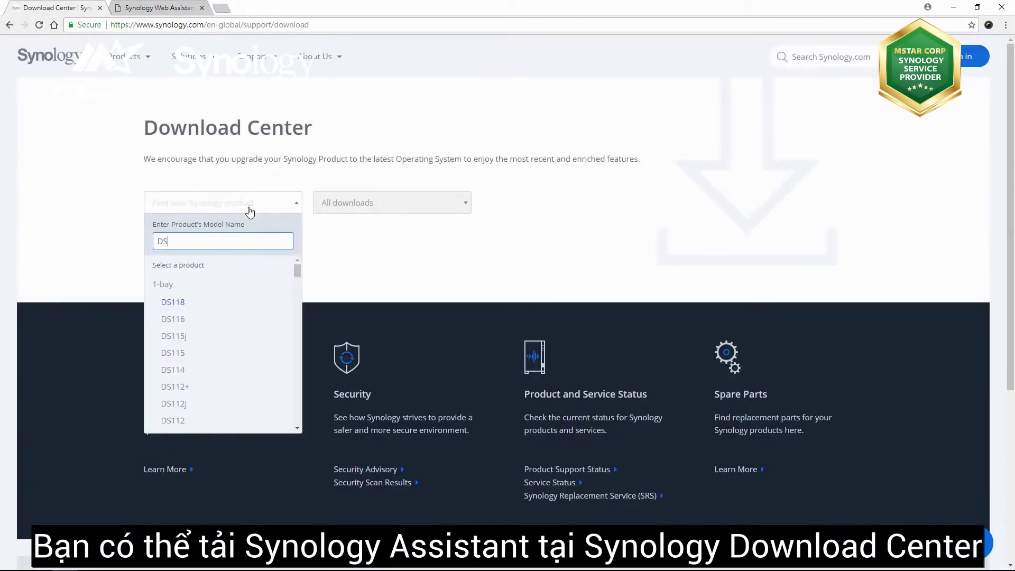
{"action": "type", "text": "1517"}
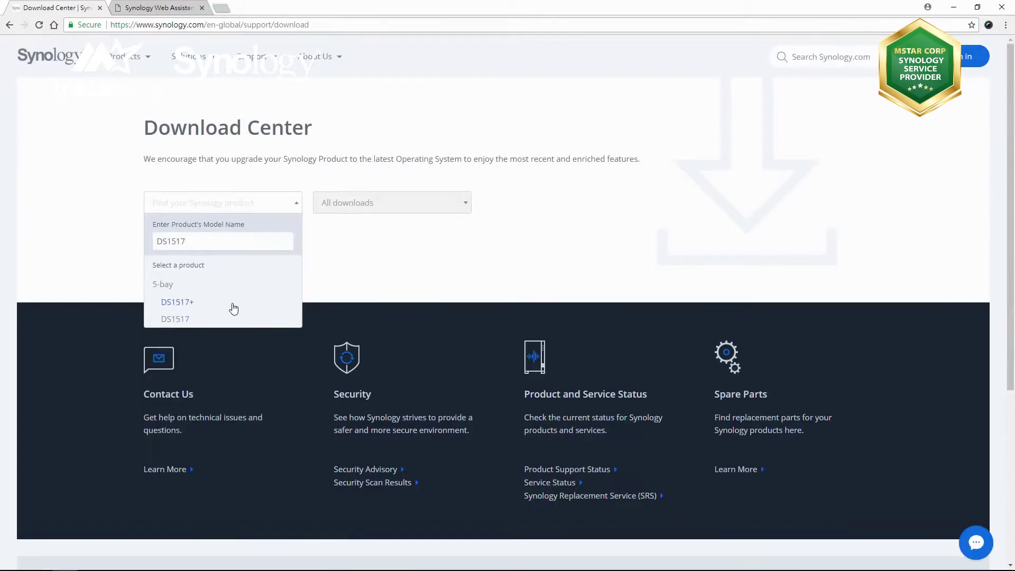
{"action": "left_click", "coordinate": [234, 304]}
{"action": "scroll", "coordinate": [233, 308], "scroll_direction": "down", "scroll_amount": 3}
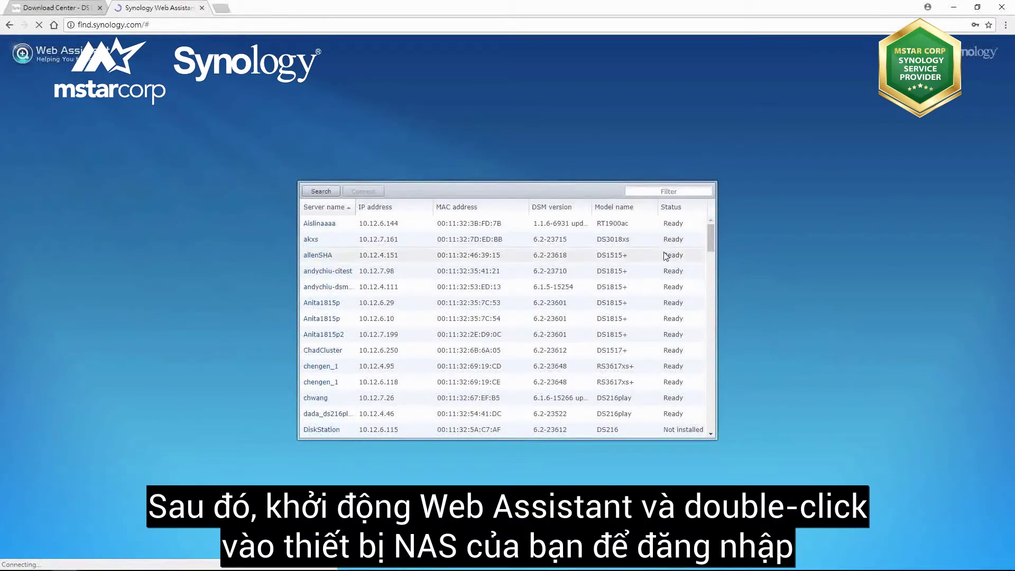
- Sort devices by Model name, open Synology_Demo, and sign in as Admin with a blank password
{"action": "left_click", "coordinate": [616, 207]}
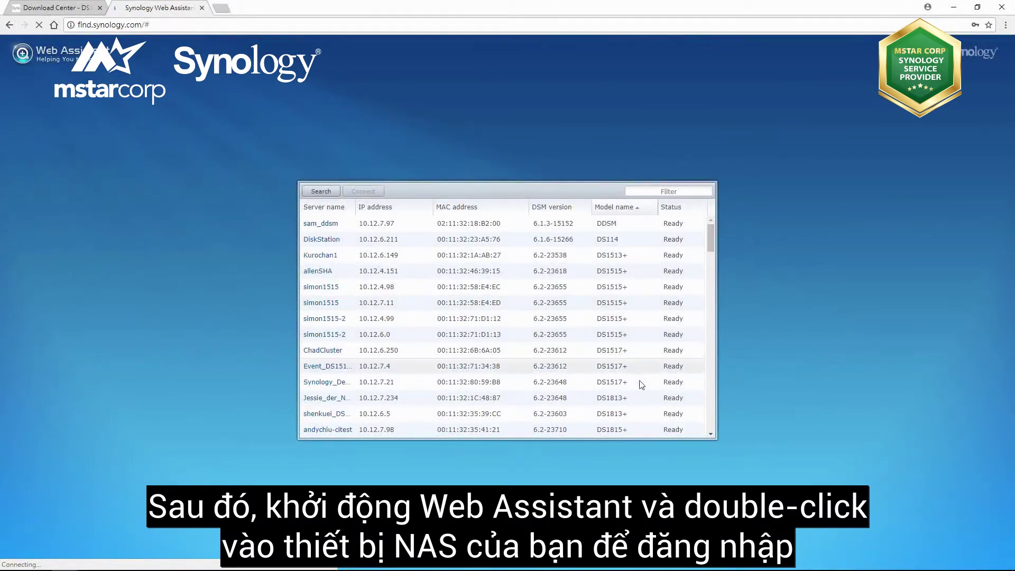
{"action": "double_click", "coordinate": [640, 381]}
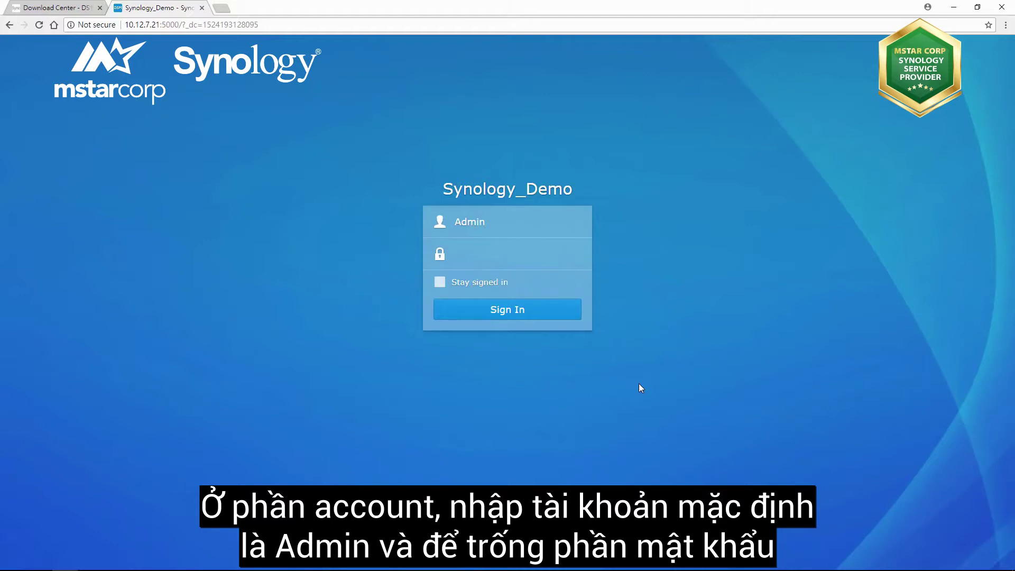
{"action": "left_click", "coordinate": [568, 315]}
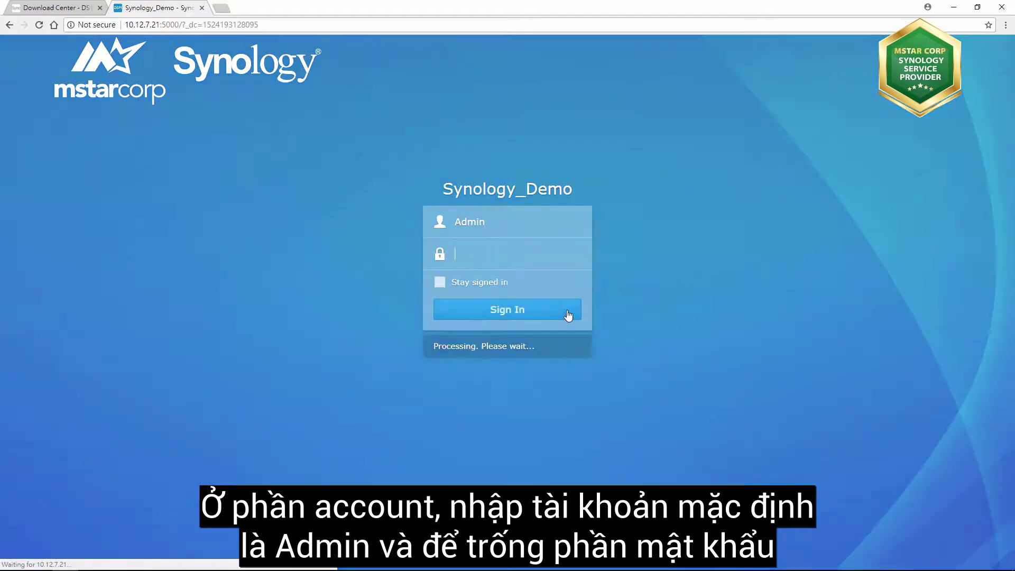
- Enter and confirm a new stronger Admin password, submit it, and return to sign-in
{"action": "type", "text": "abc"}
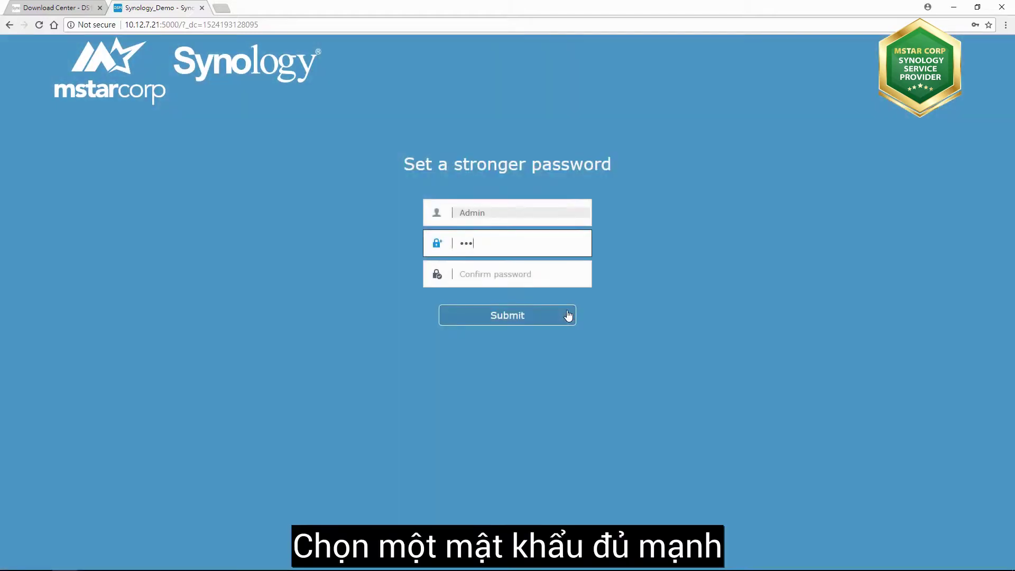
{"action": "left_click", "coordinate": [565, 279]}
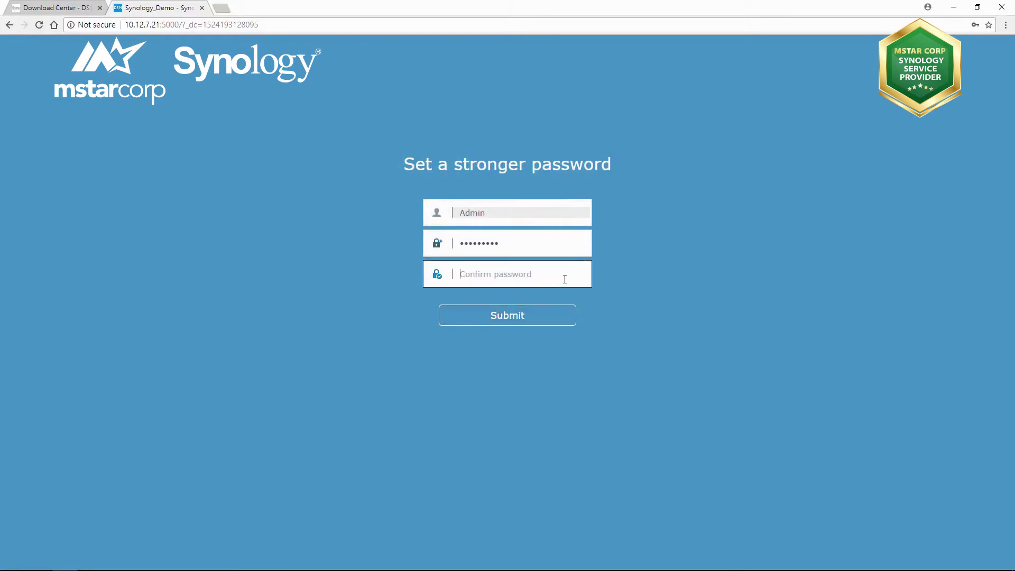
{"action": "type", "text": "abcabcabc"}
{"action": "left_click", "coordinate": [537, 321]}
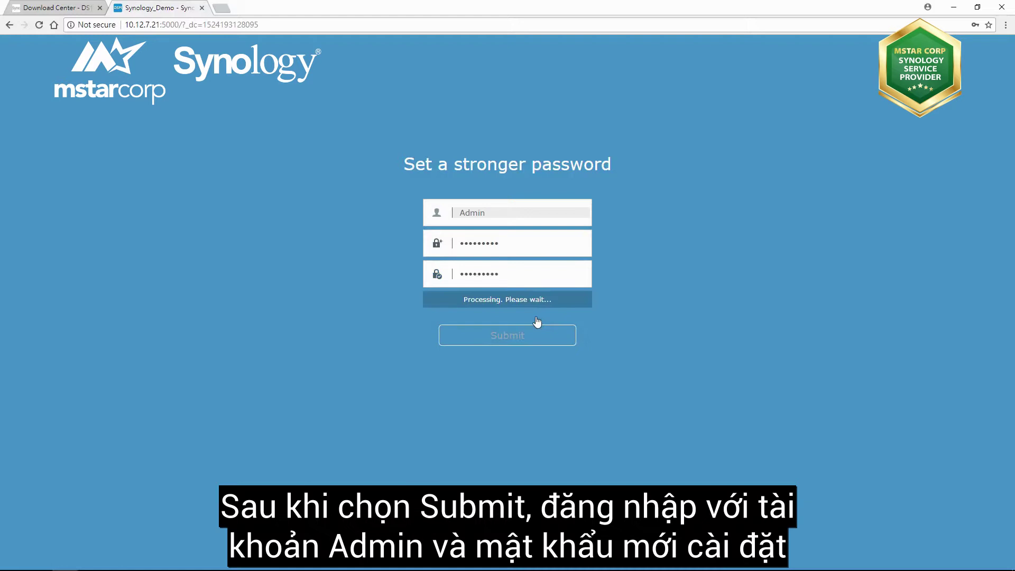
{"action": "left_click", "coordinate": [537, 270]}
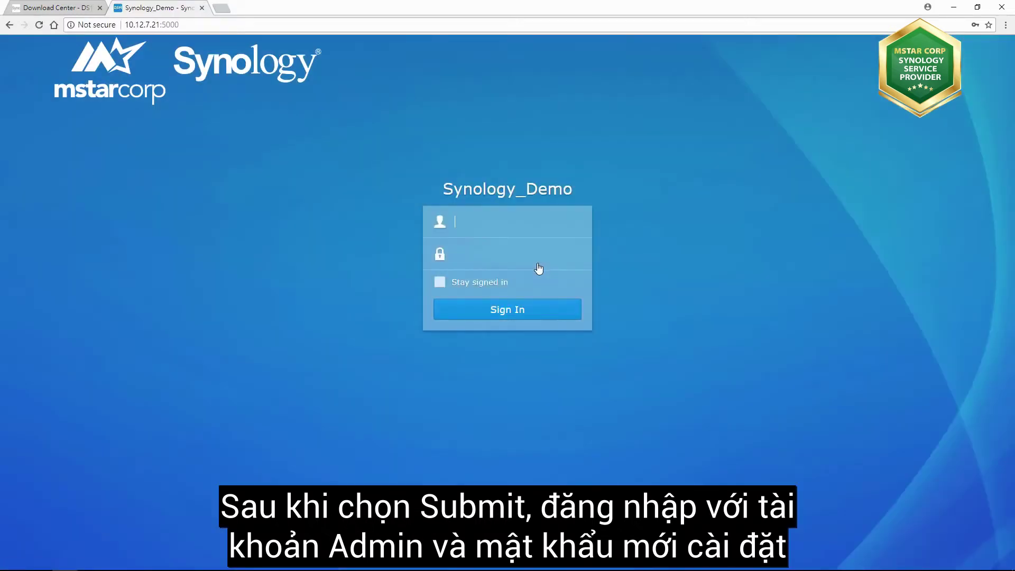
- Sign in to DSM as Admin using the newly set password
{"action": "type", "text": "Admin"}
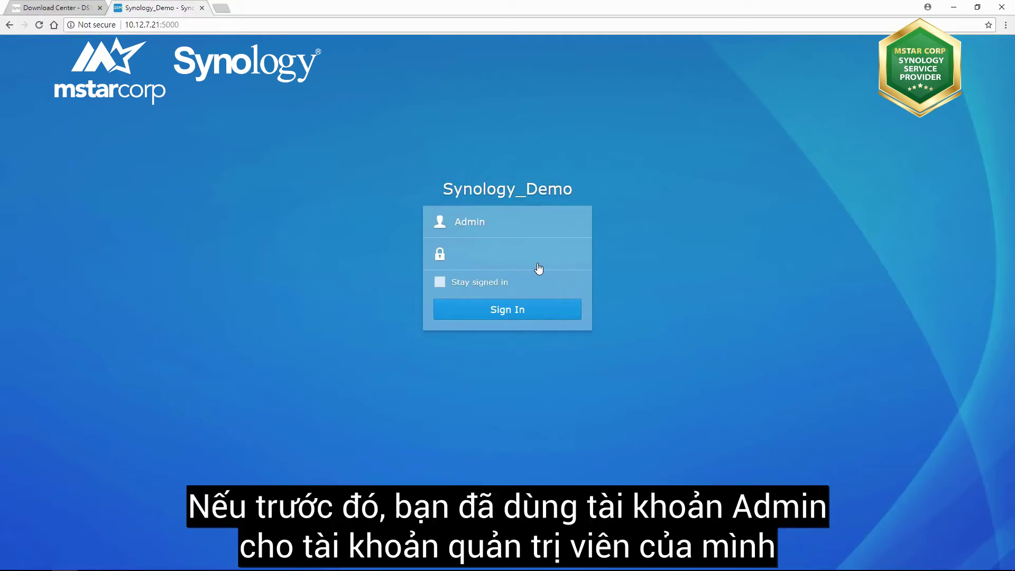
{"action": "left_click", "coordinate": [535, 260]}
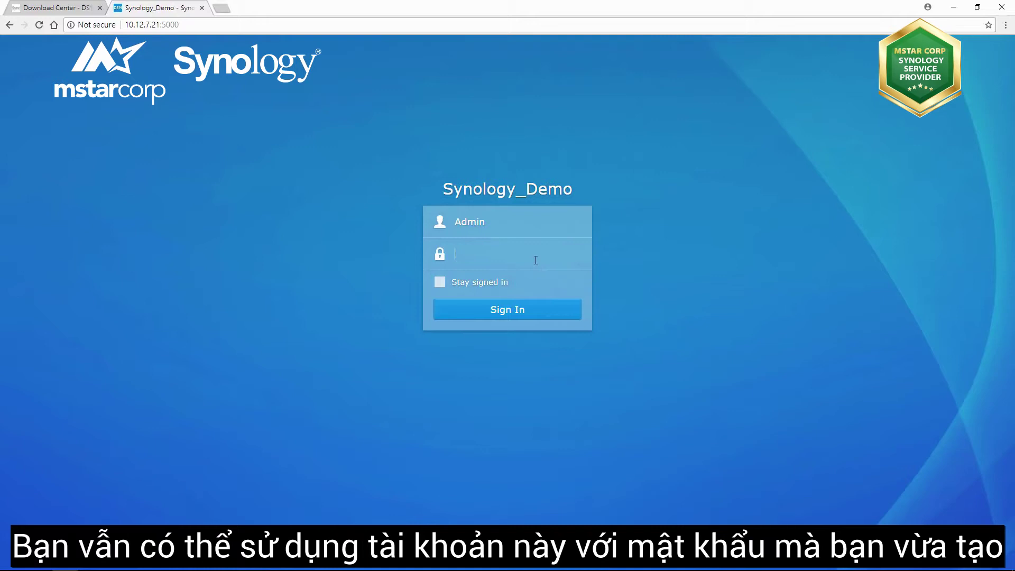
{"action": "type", "text": "••"}
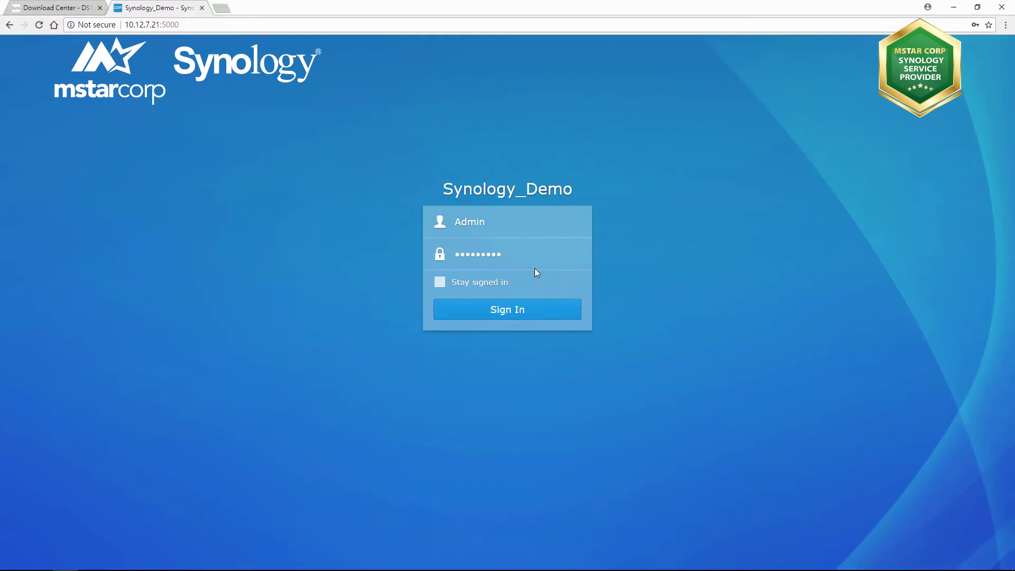
{"action": "left_click", "coordinate": [538, 312]}
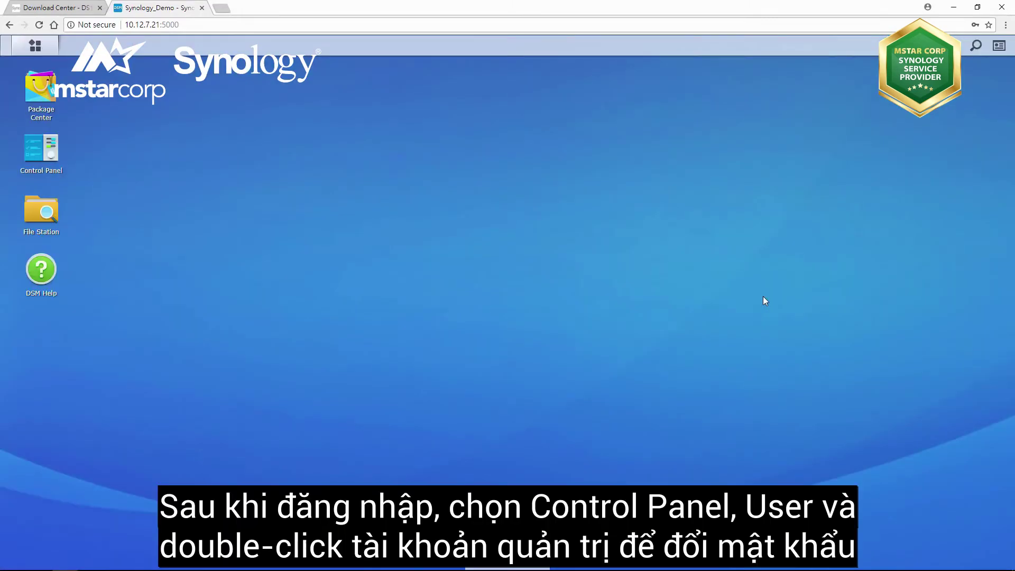
- In Control Panel > User, replace the Synology_Demo account's password with a new one and save
{"action": "left_click", "coordinate": [41, 150]}
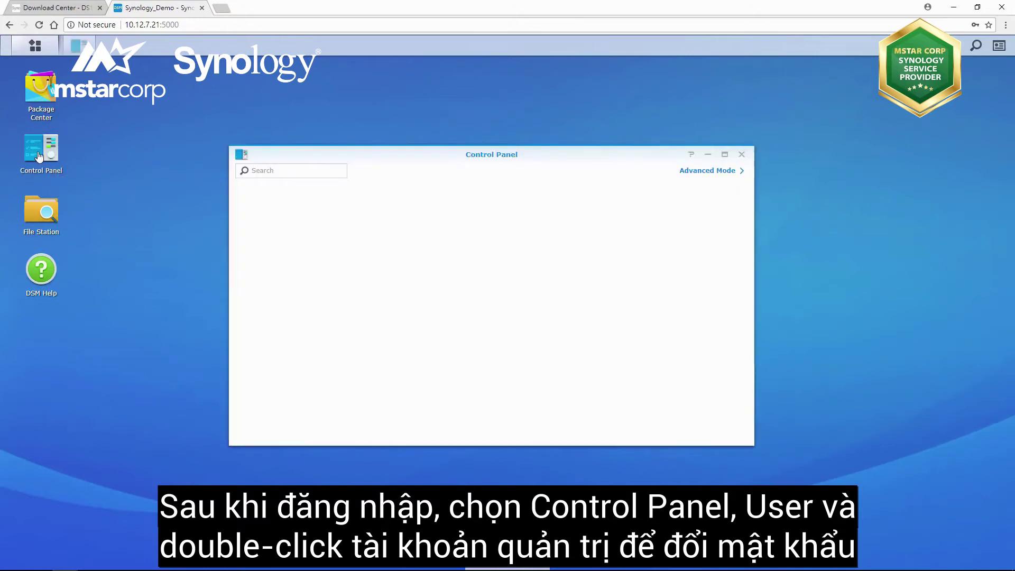
{"action": "left_click", "coordinate": [375, 217]}
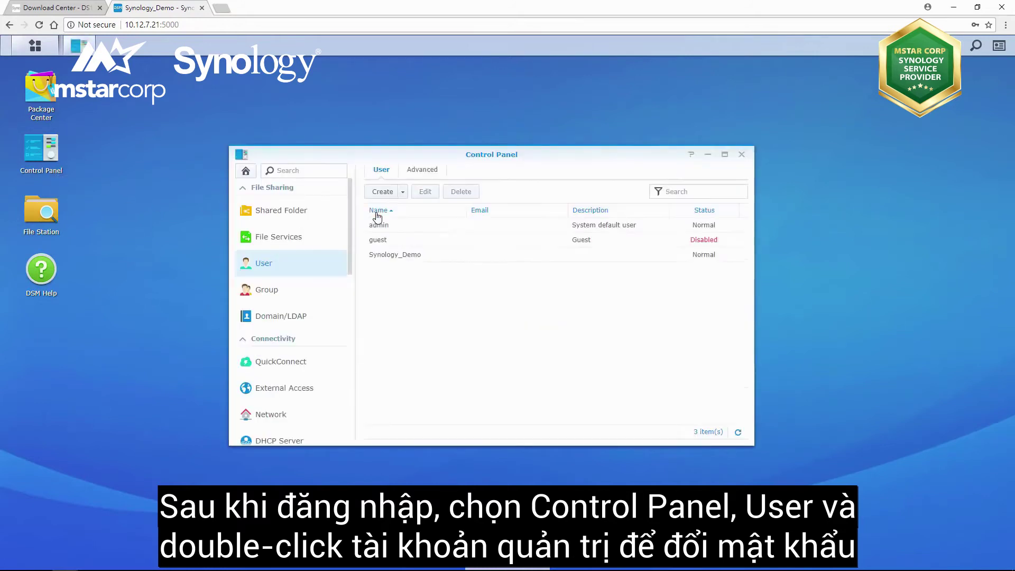
{"action": "double_click", "coordinate": [408, 258]}
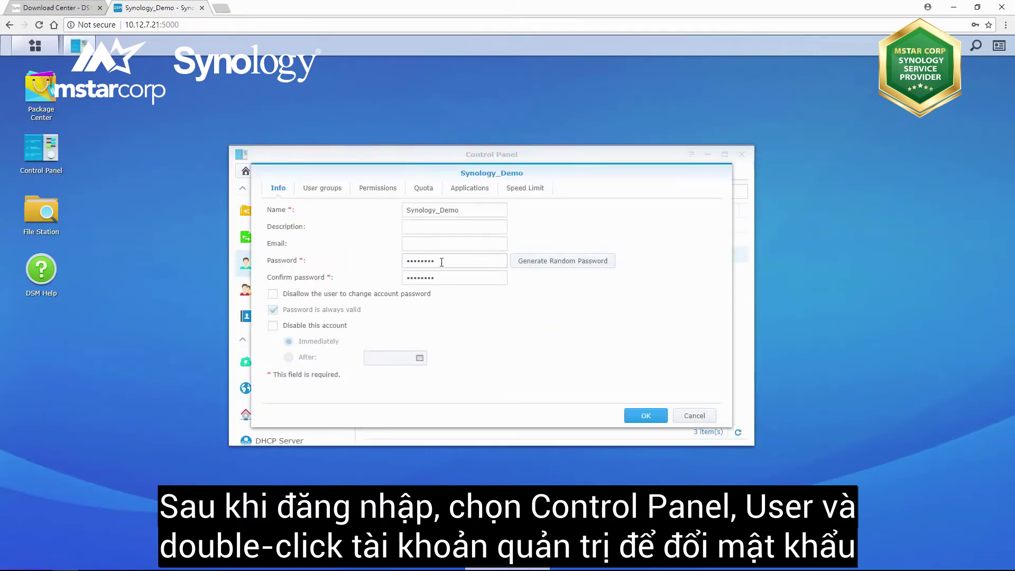
{"action": "left_click_drag", "start_coordinate": [441, 262], "coordinate": [384, 281]}
{"action": "type", "text": "1234567891234"}
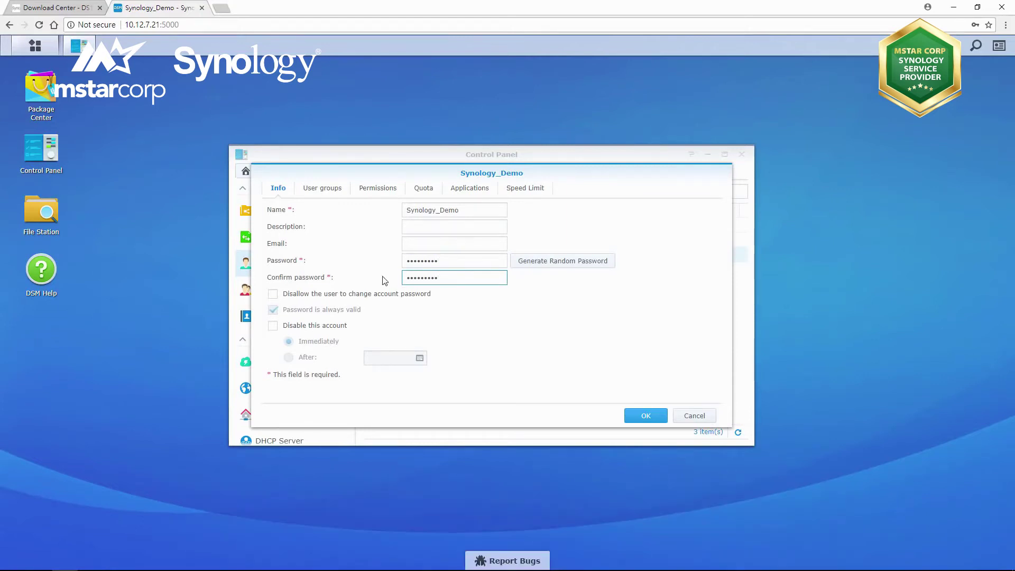
{"action": "left_click", "coordinate": [630, 419]}
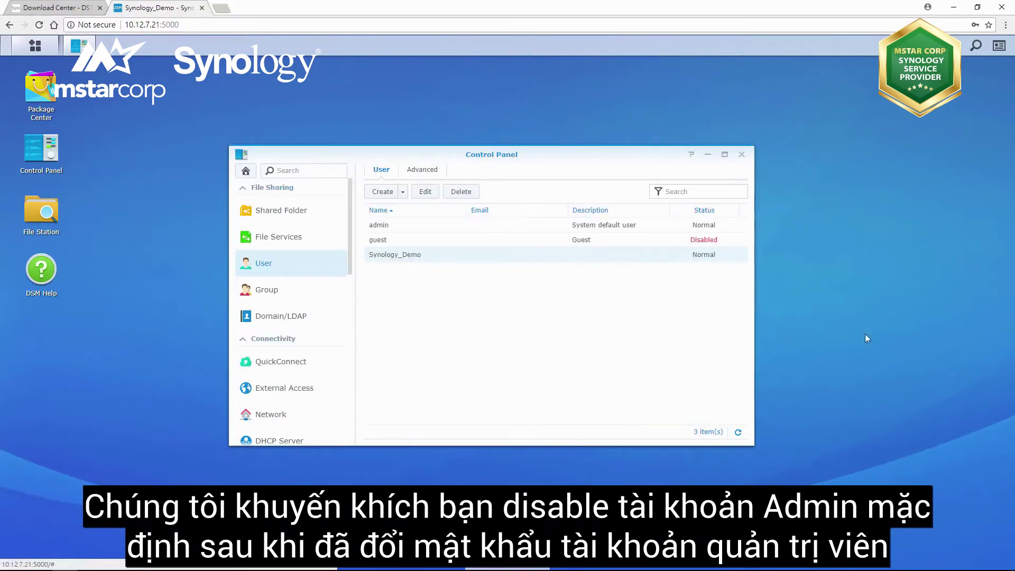
- Log out, sign back in as Synology_Demo with its new password, and open Control Panel
{"action": "left_click", "coordinate": [963, 46]}
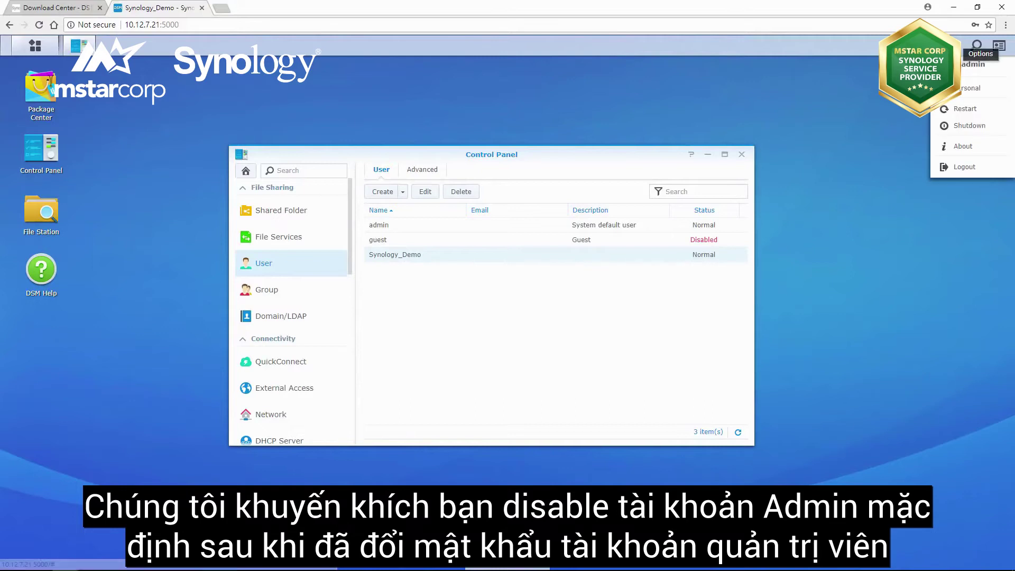
{"action": "left_click", "coordinate": [963, 166]}
{"action": "type", "text": "Synology_Demo"}
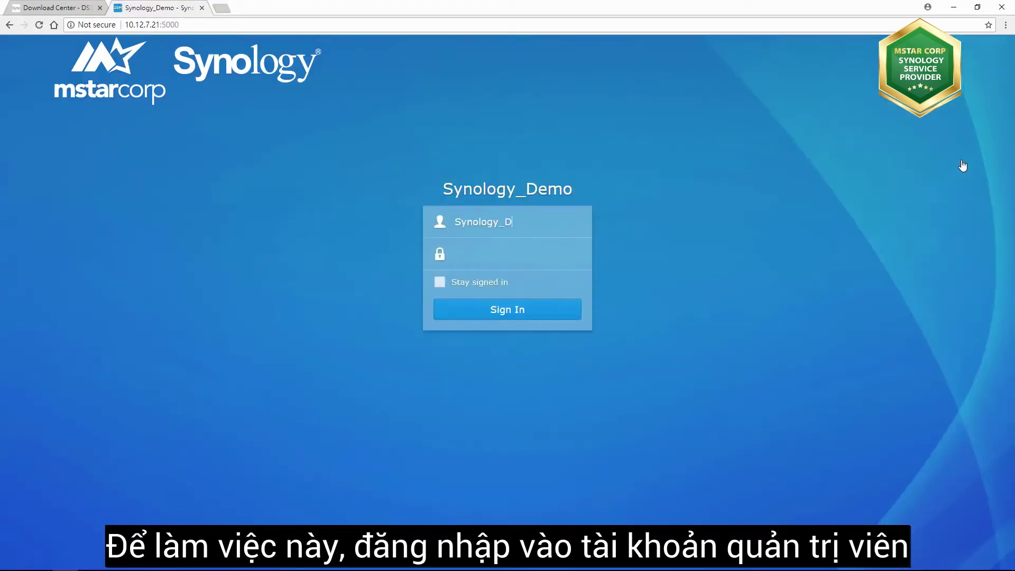
{"action": "left_click", "coordinate": [541, 251]}
{"action": "type", "text": "123"}
{"action": "left_click", "coordinate": [532, 310]}
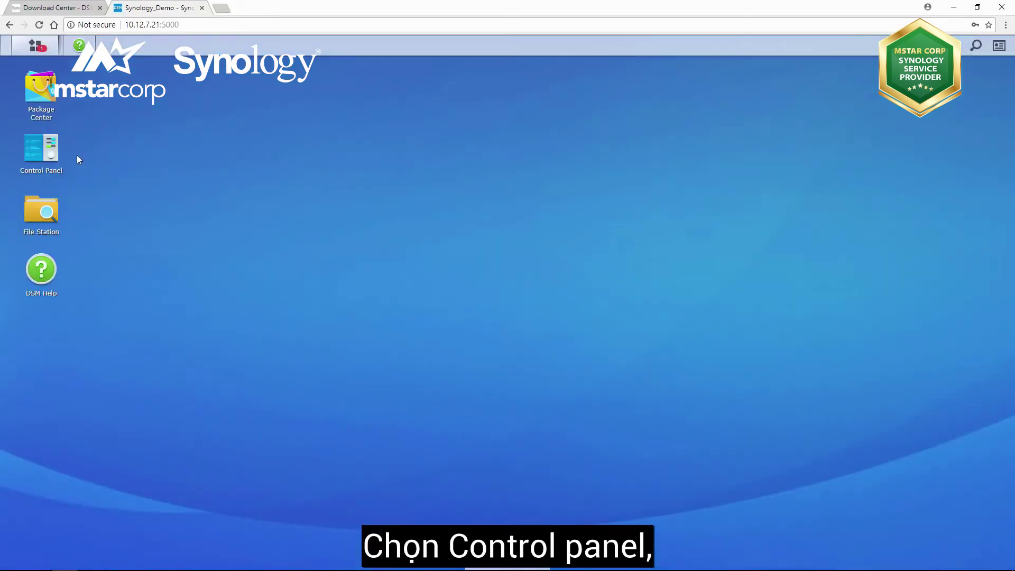
{"action": "left_click", "coordinate": [41, 152]}
- In Control Panel > User, tick Disable this account (Immediately) for admin and save
{"action": "left_click", "coordinate": [390, 232]}
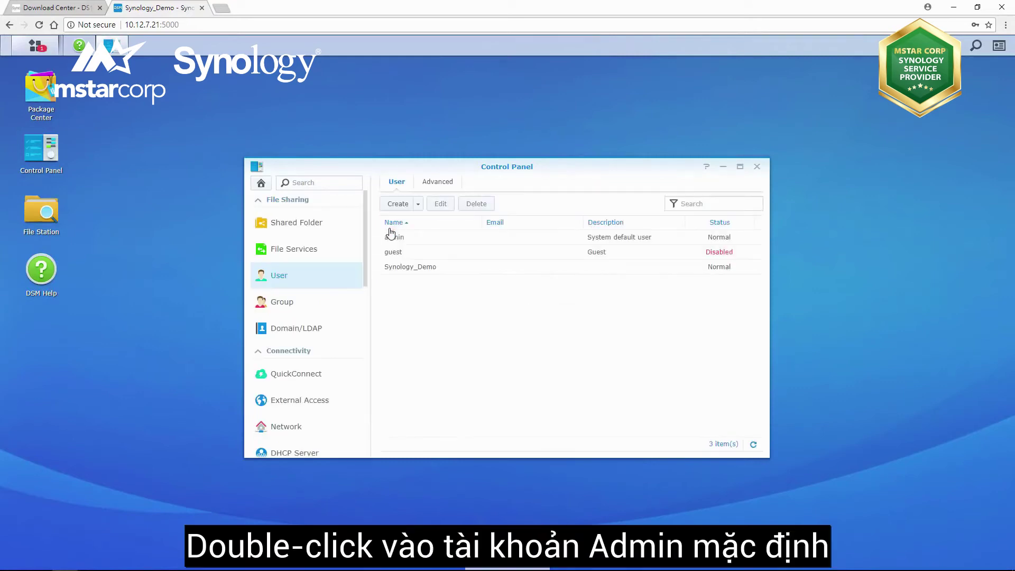
{"action": "double_click", "coordinate": [441, 238]}
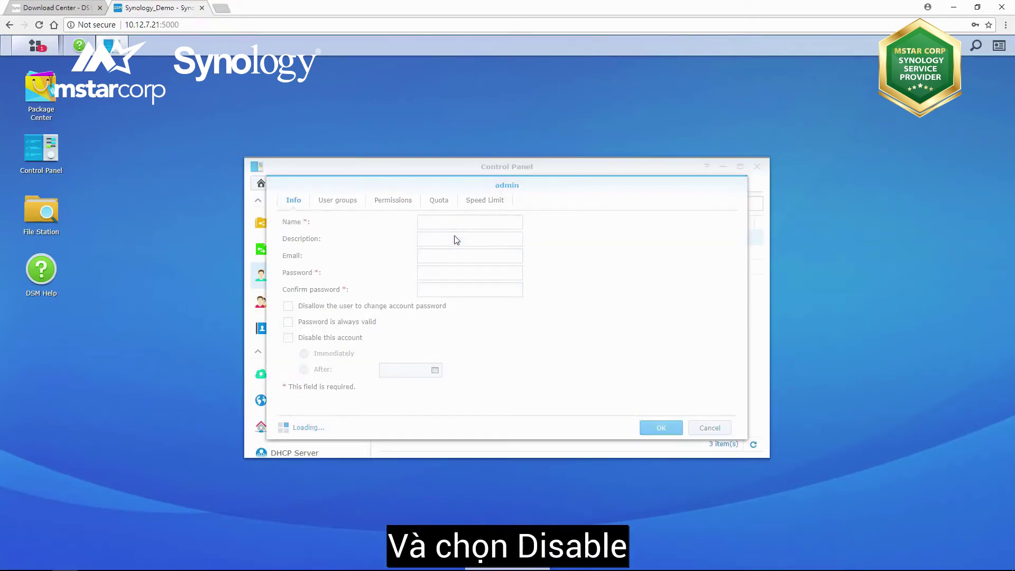
{"action": "left_click", "coordinate": [288, 338]}
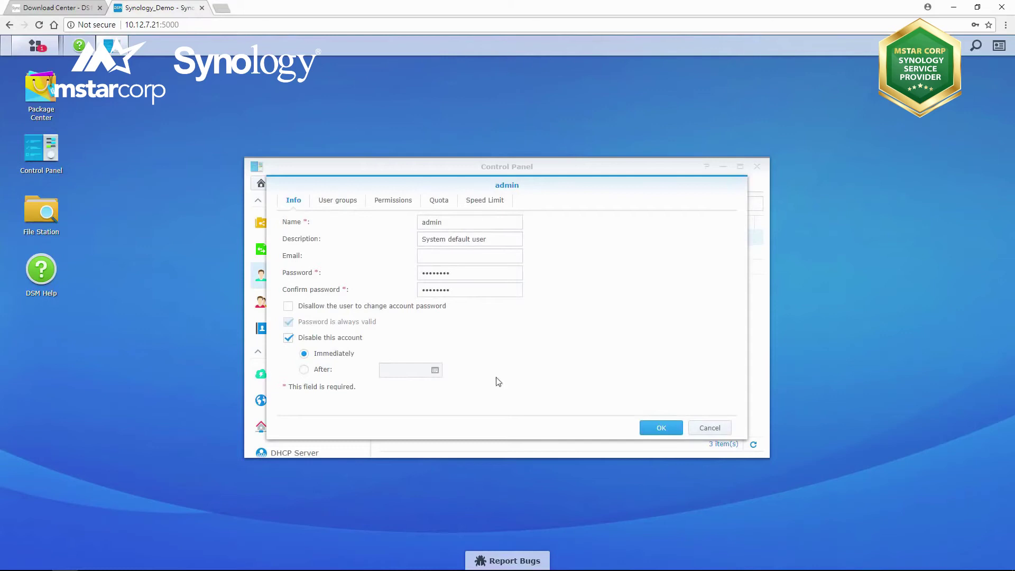
{"action": "left_click", "coordinate": [659, 426]}
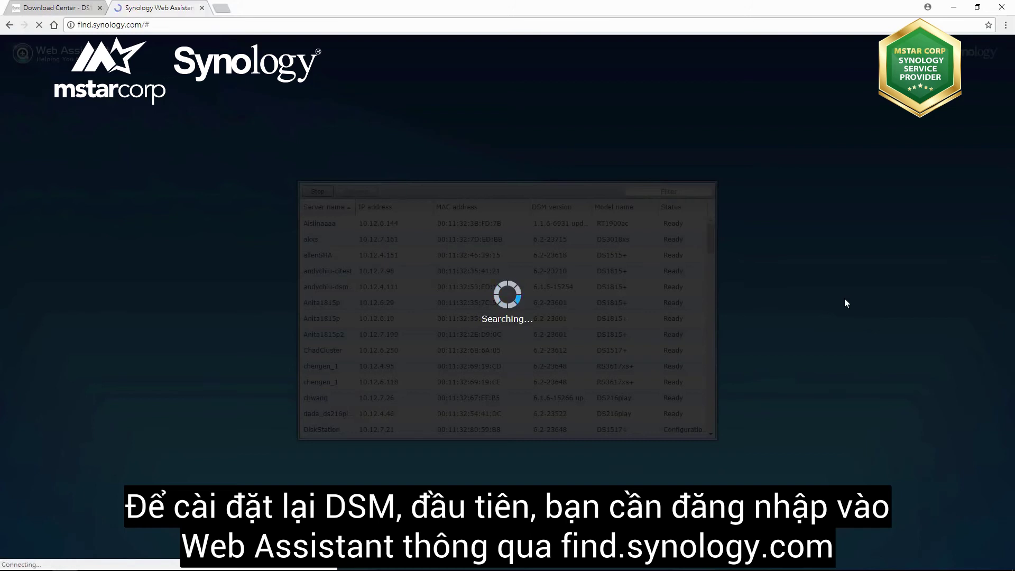
- Connect to the Configuration-lost DS1517+ at 10.12.7.21 from the device list
{"action": "scroll", "coordinate": [607, 275], "scroll_direction": "down", "scroll_amount": 4}
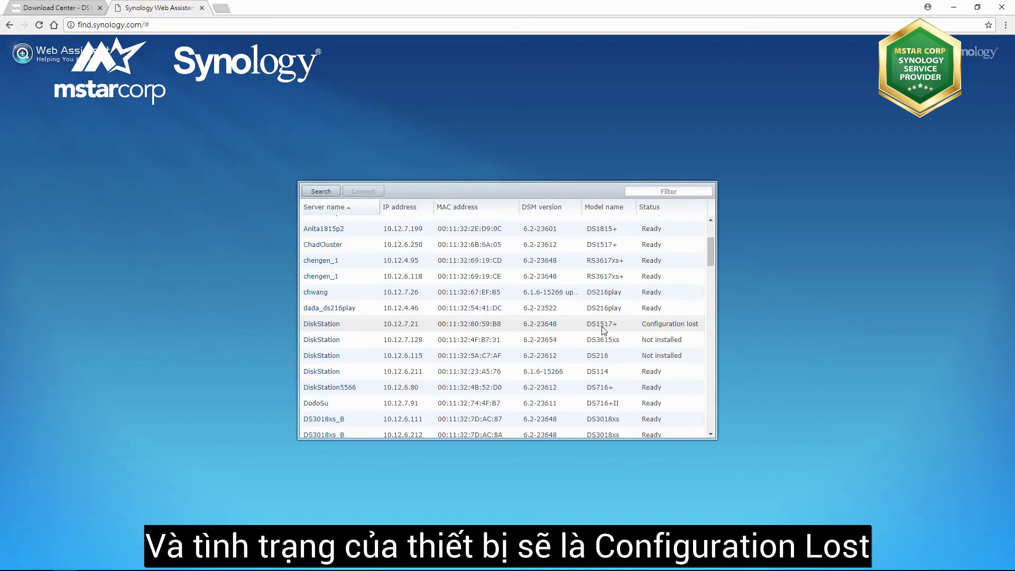
{"action": "double_click", "coordinate": [603, 328]}
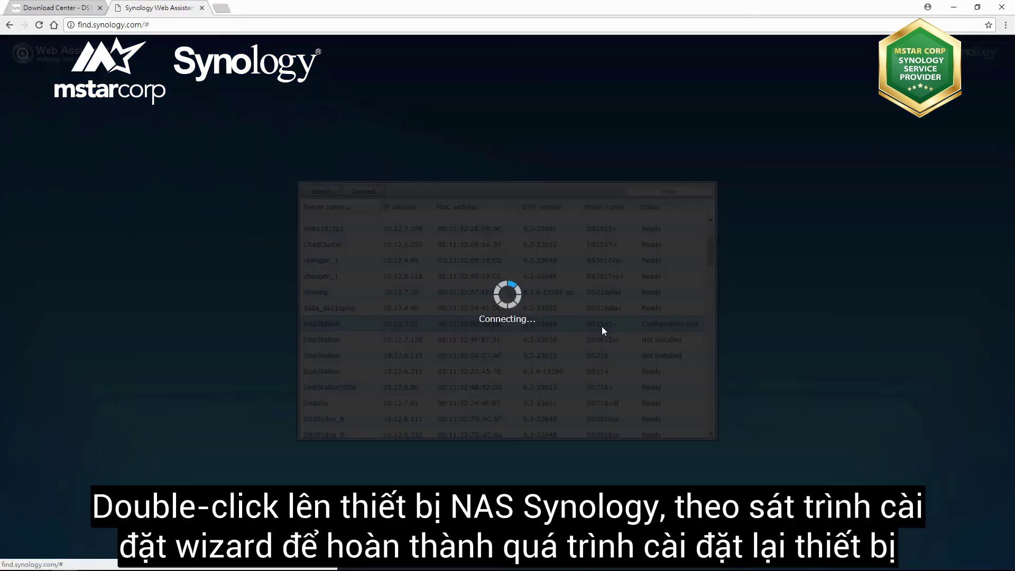